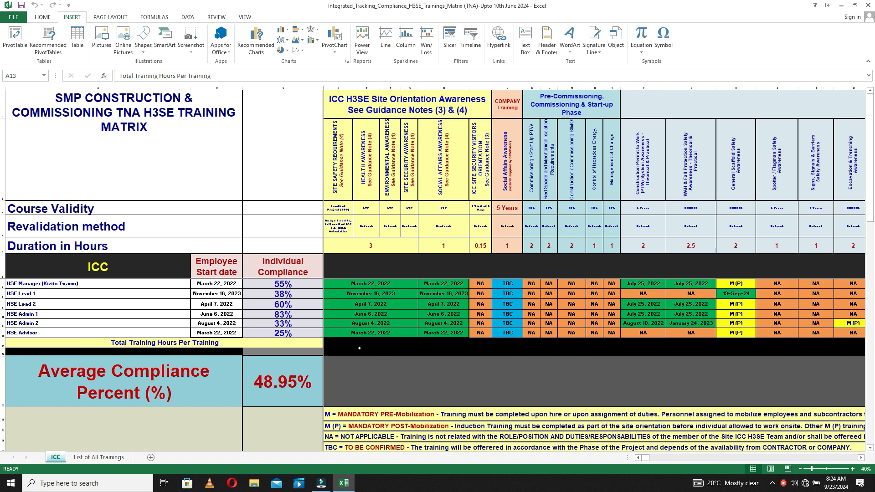
drag(352, 345, 462, 350)
click(387, 344)
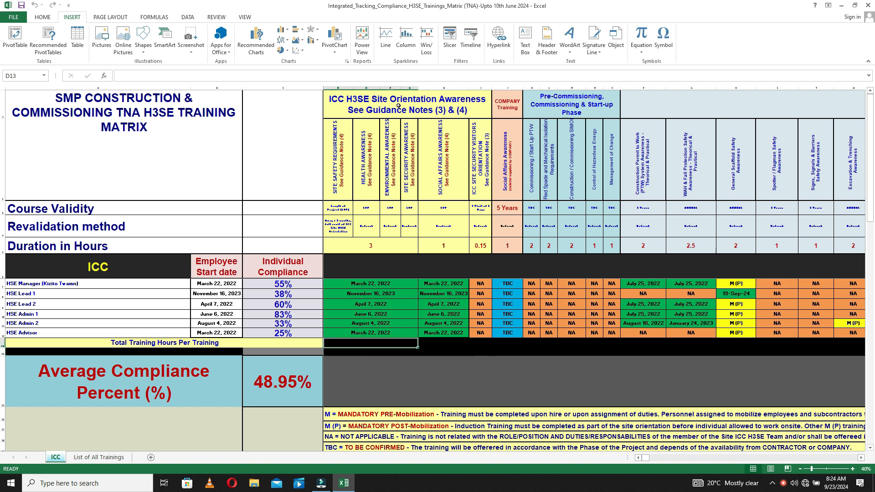
click(367, 247)
drag(353, 284, 352, 333)
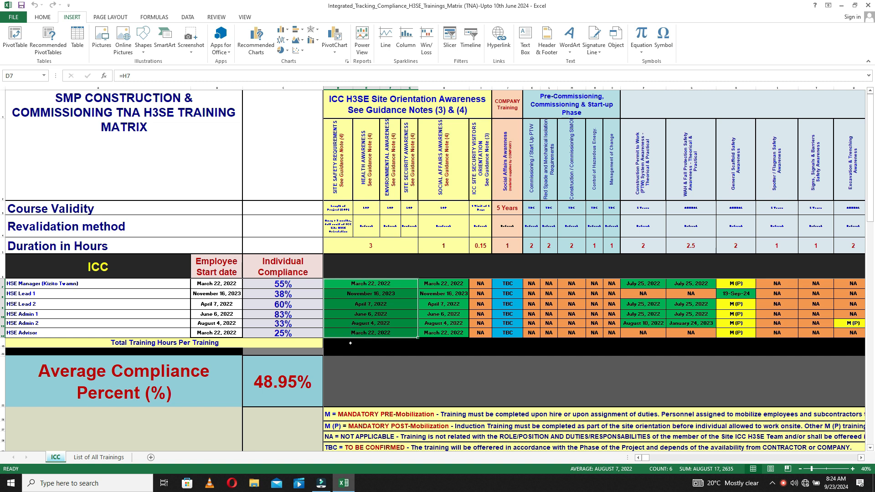
click(350, 343)
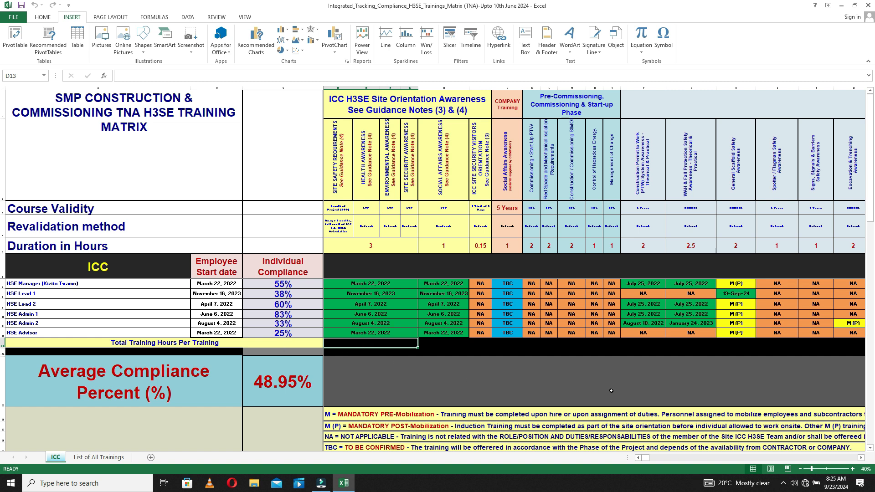
Set the font colour of the Total Training Hours Per Training cells to white, from D13 through the last training column
drag(397, 347, 792, 346)
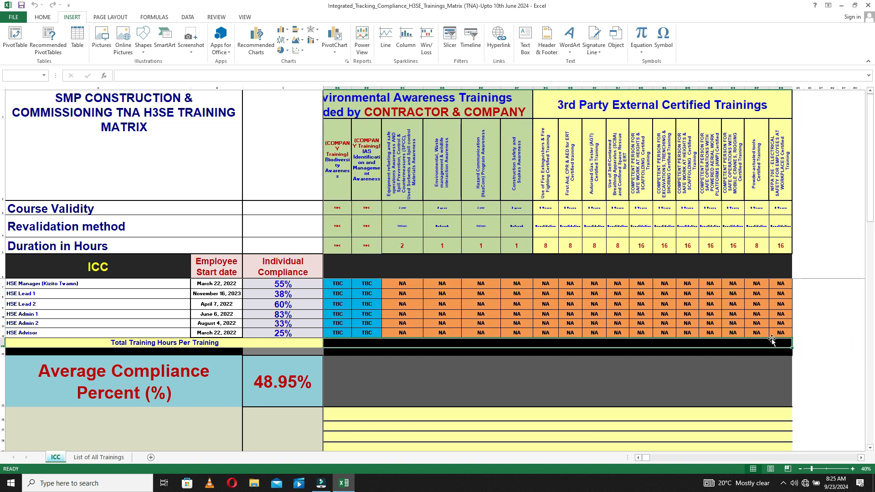
click(39, 18)
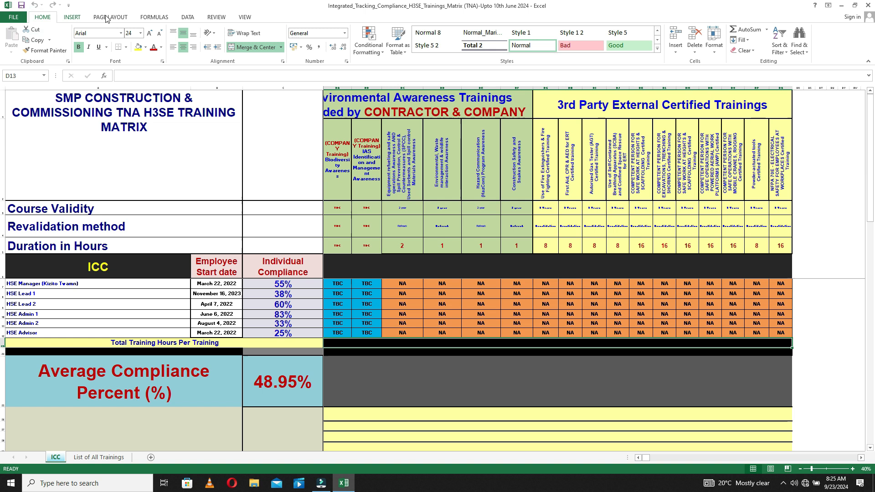
click(162, 50)
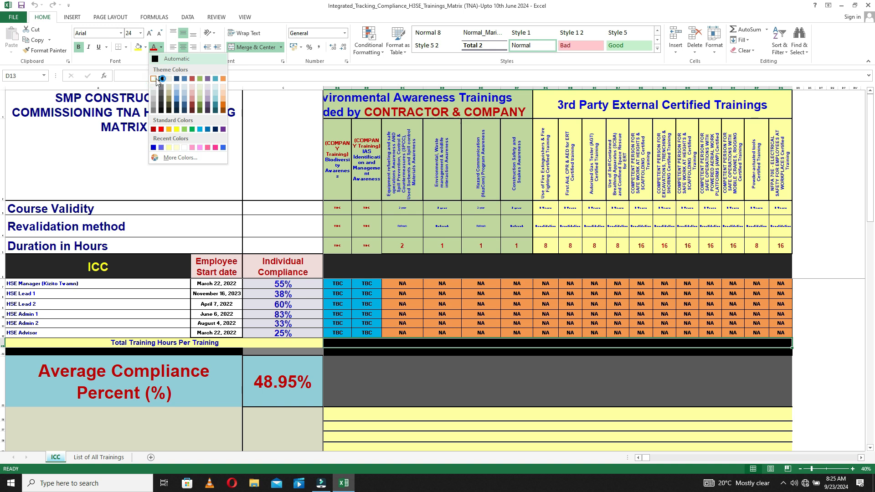
Enter =COUNT(D7:G12)*D5 in D13 to calculate the total hours for the first site orientation training
click(644, 462)
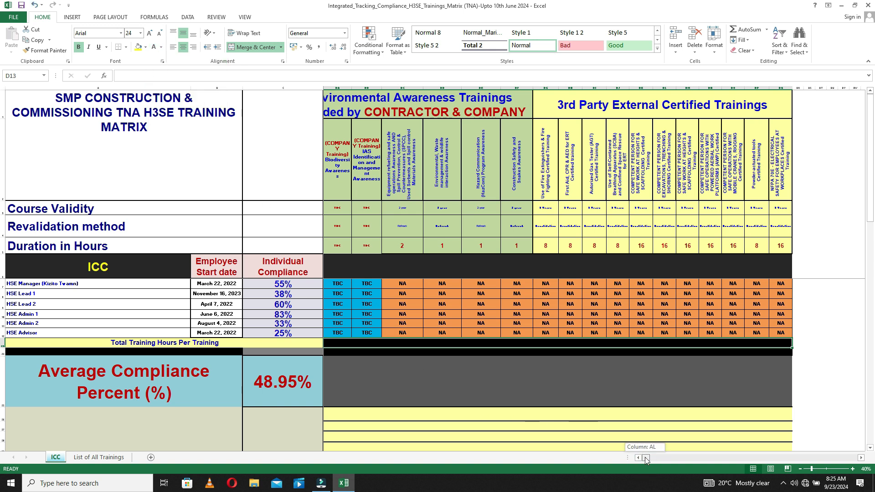
drag(644, 458, 642, 458)
click(369, 342)
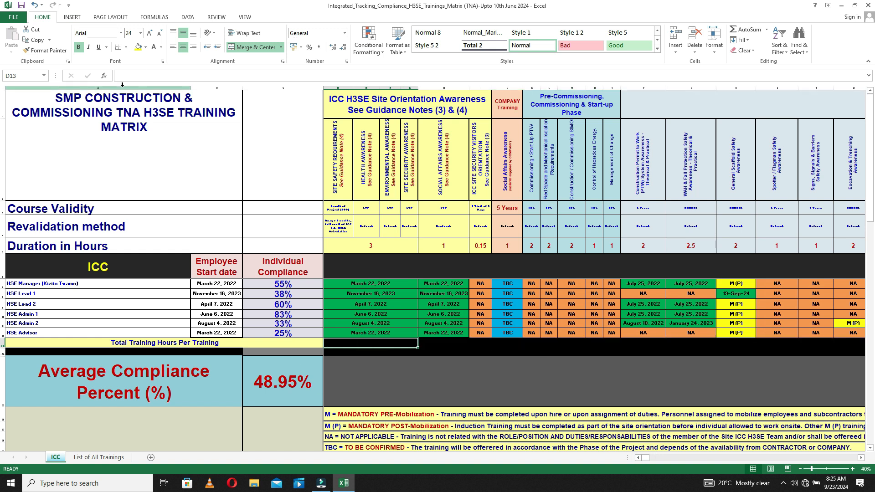
click(135, 76)
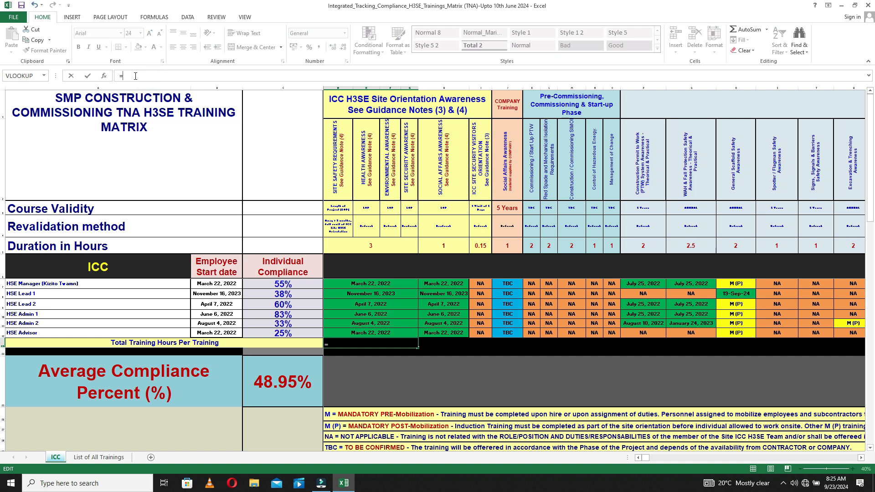
text(=co)
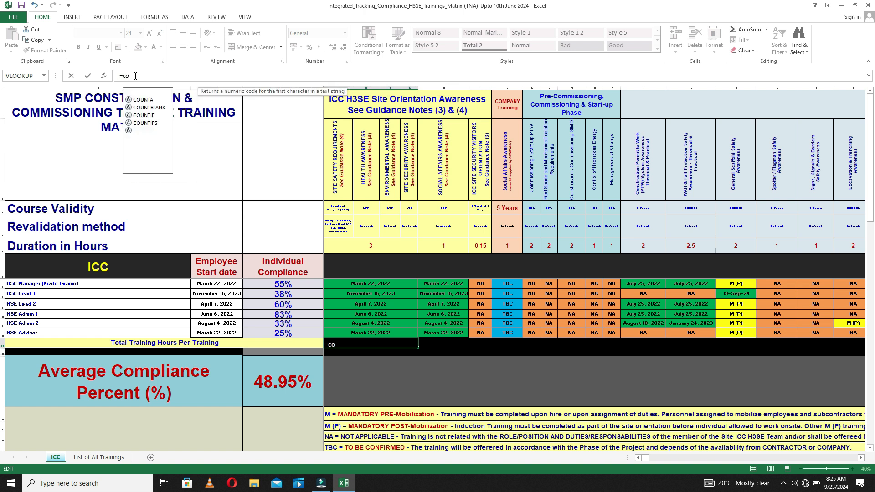
text(unt)
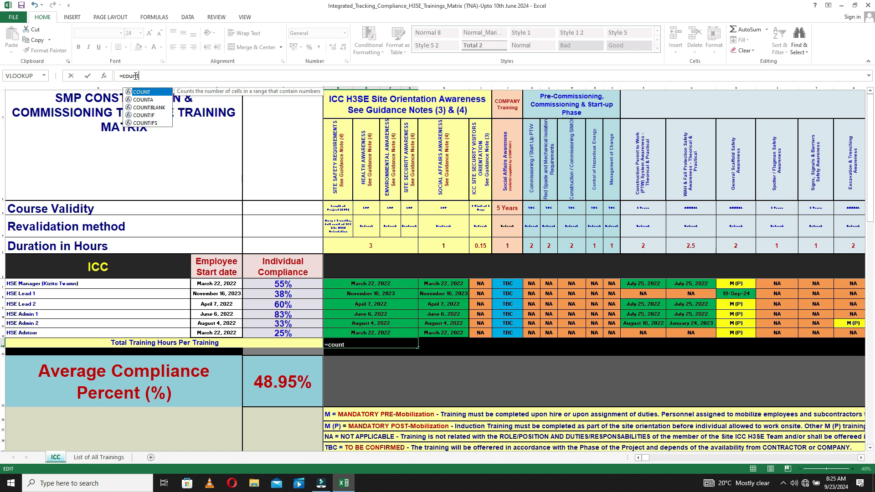
text(()
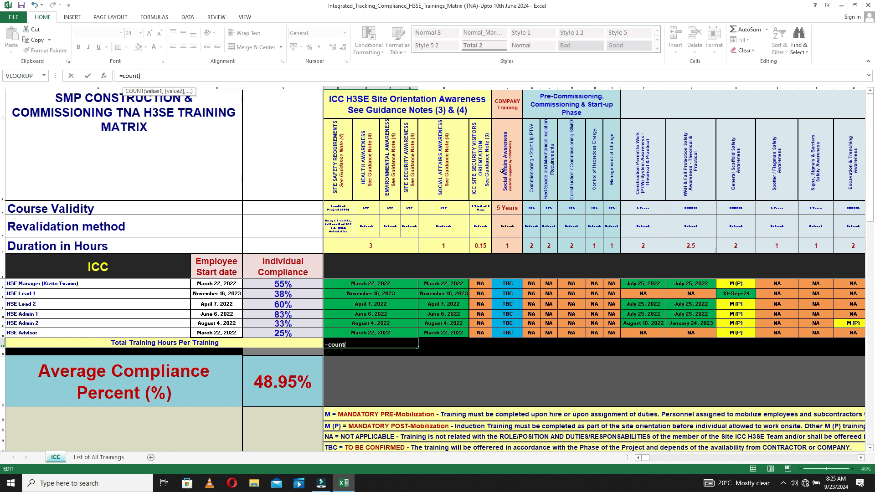
drag(399, 287, 395, 336)
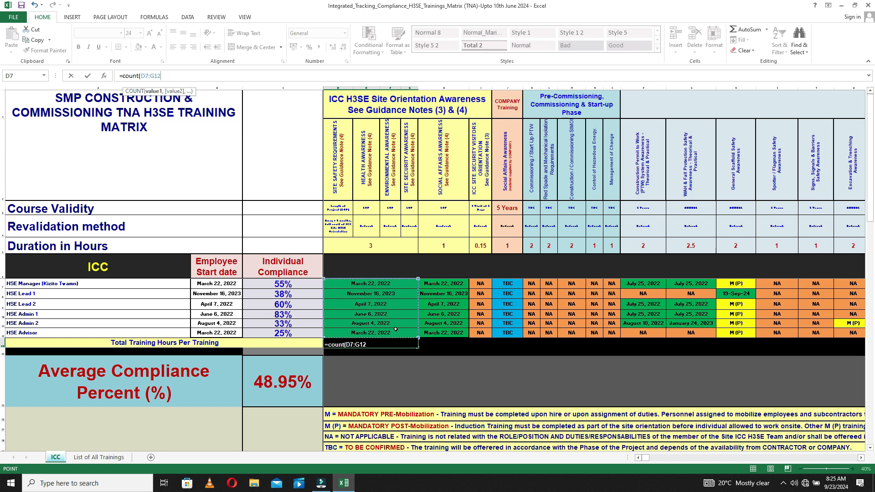
text())
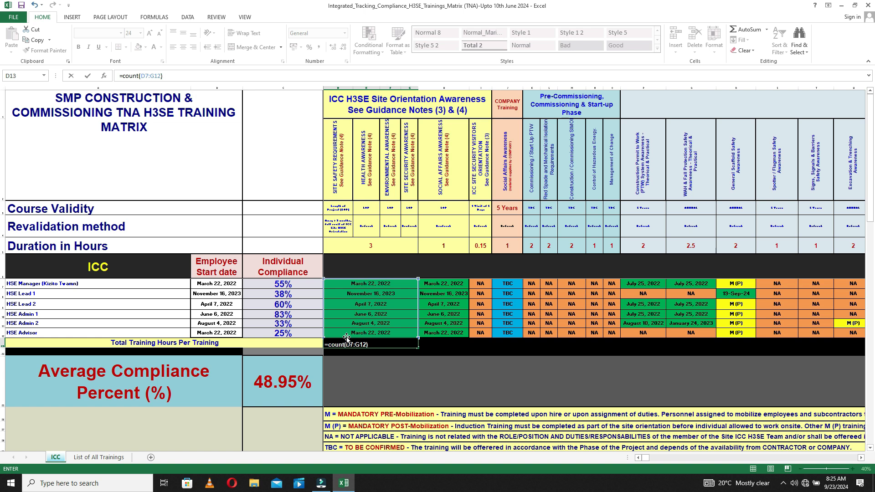
text(*)
click(383, 246)
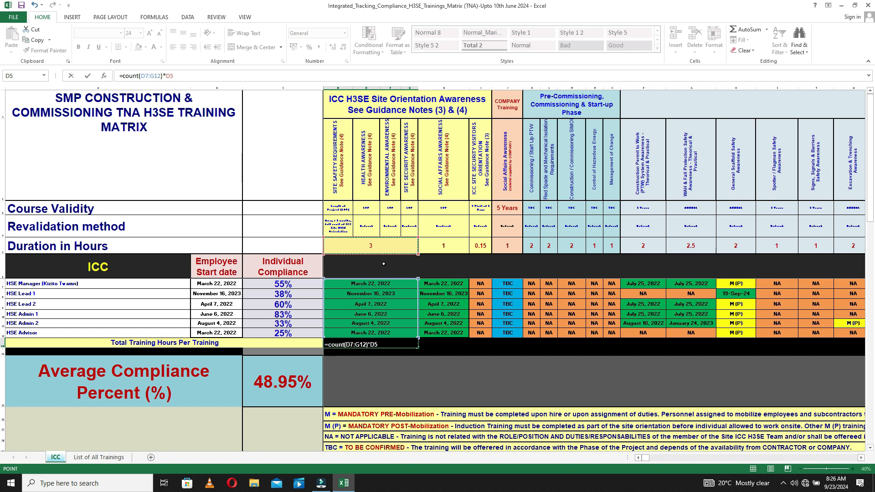
key(Return)
Format the D13 total as a number instead of a date and check its source dates in D7:G12 and duration in D5
click(384, 343)
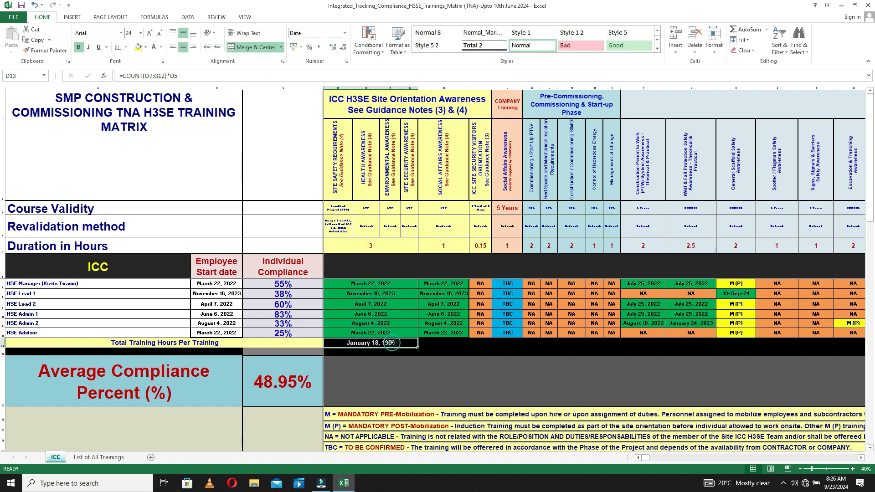
click(344, 33)
click(343, 73)
click(391, 350)
click(391, 344)
drag(361, 282, 371, 331)
click(370, 246)
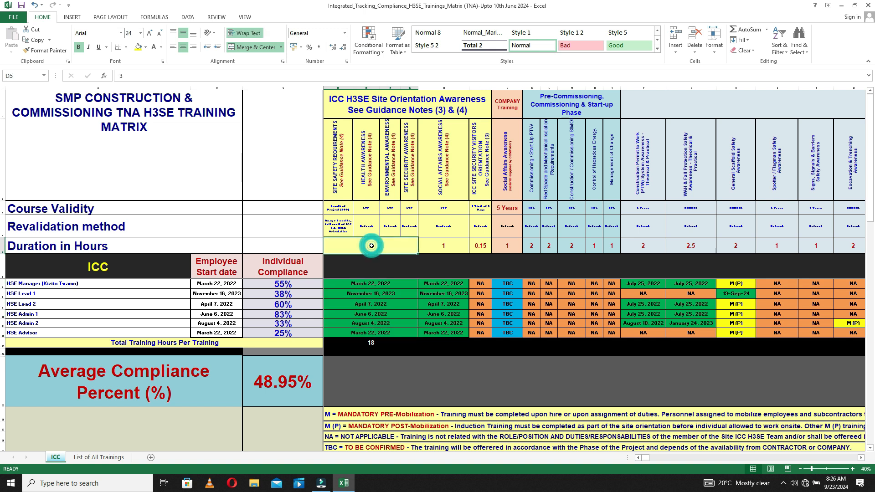
Enter =COUNT(H7:H12)*H5 in H13 to calculate the total hours for the Social Affairs Awareness training
click(427, 345)
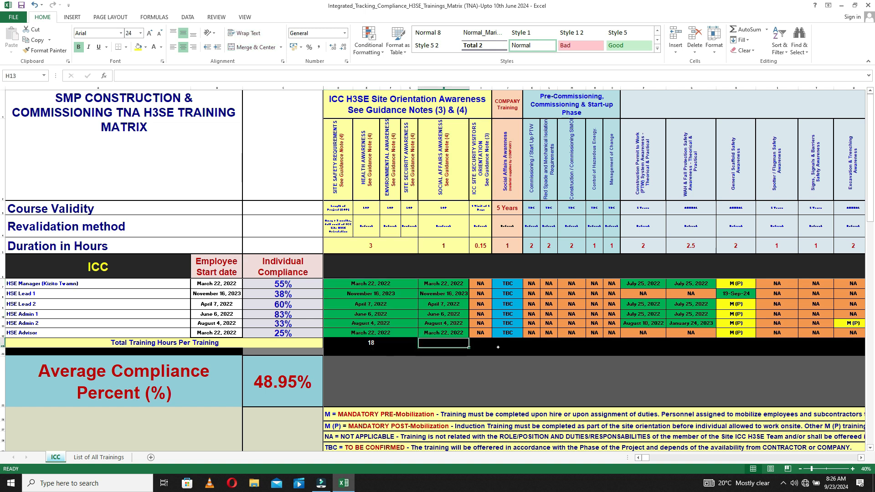
text(=)
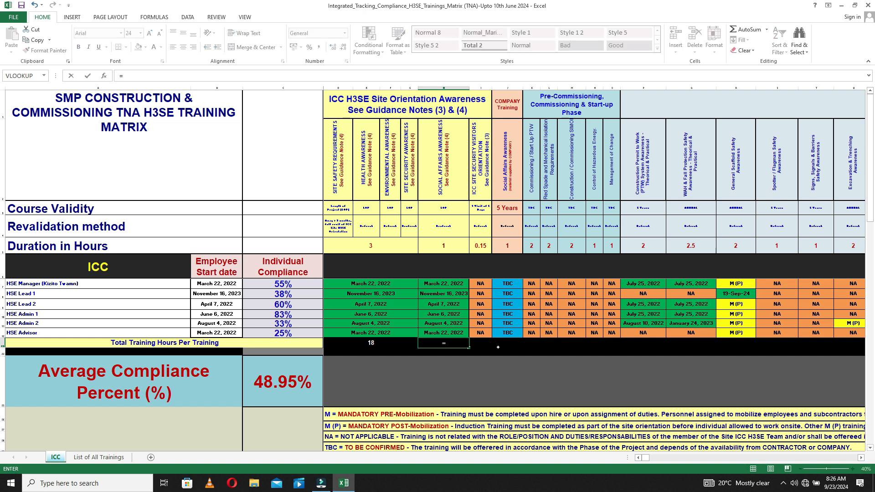
text(co)
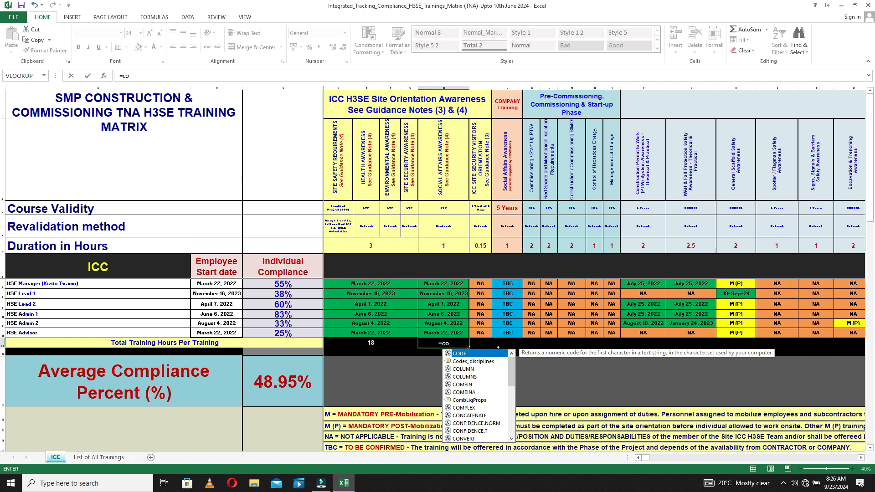
text(un)
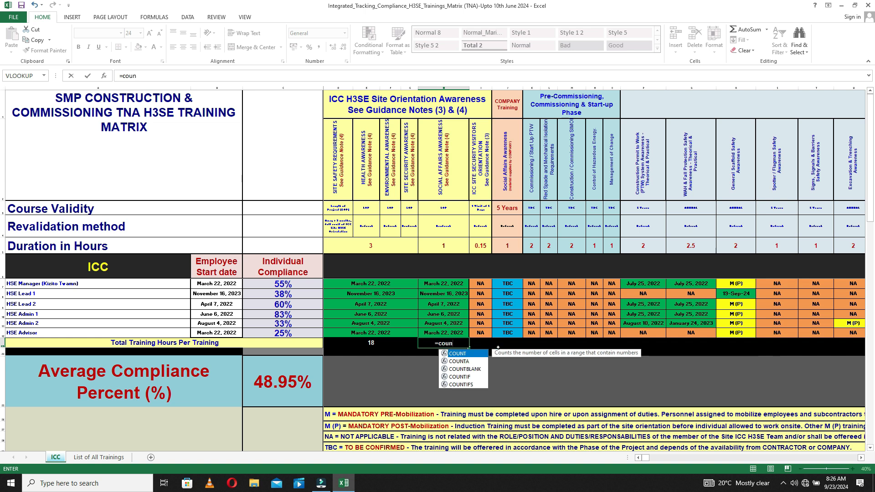
text(t)
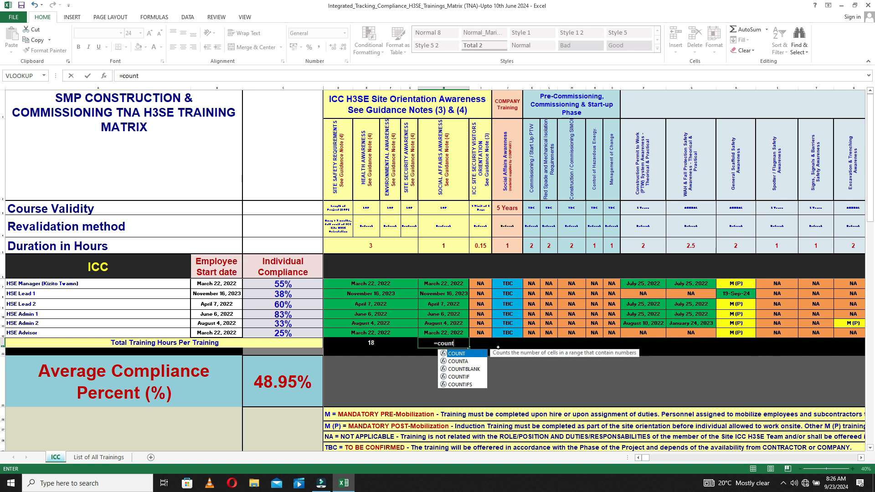
text(()
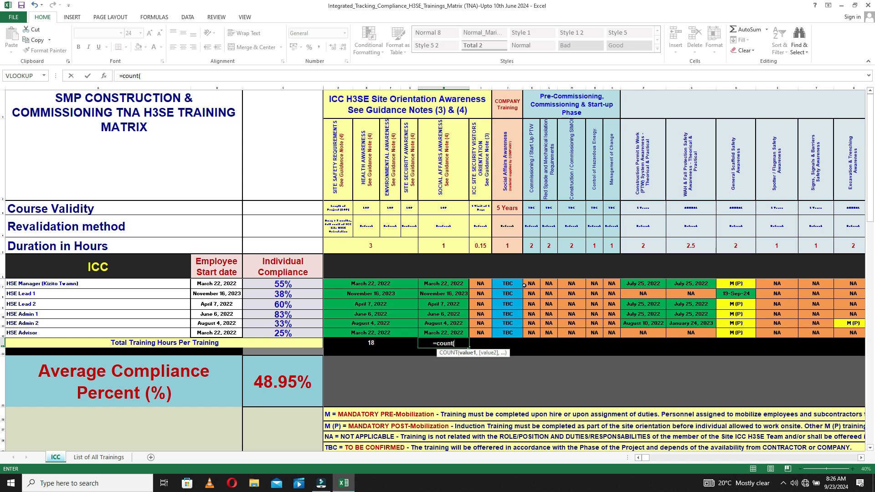
drag(425, 285, 444, 327)
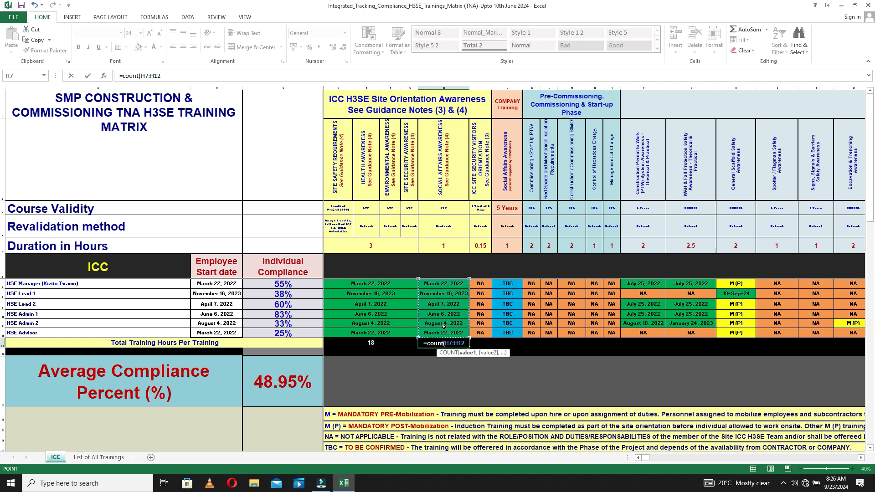
text()*)
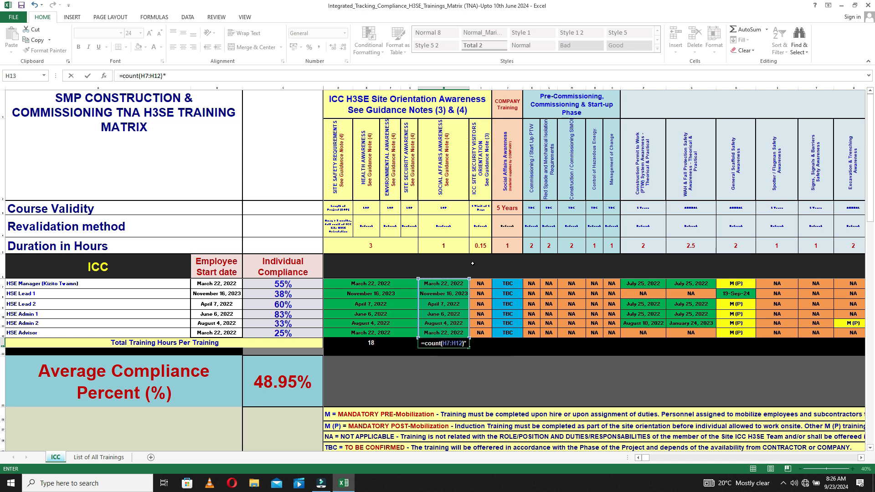
click(454, 243)
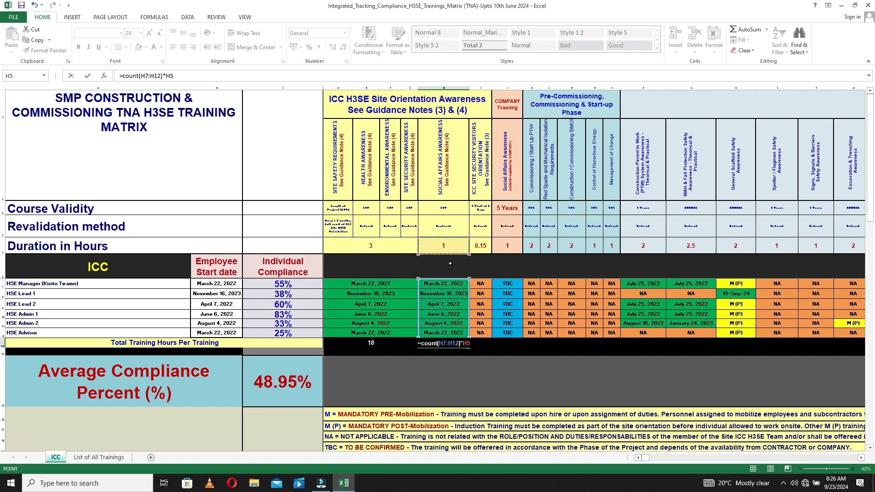
key(Return)
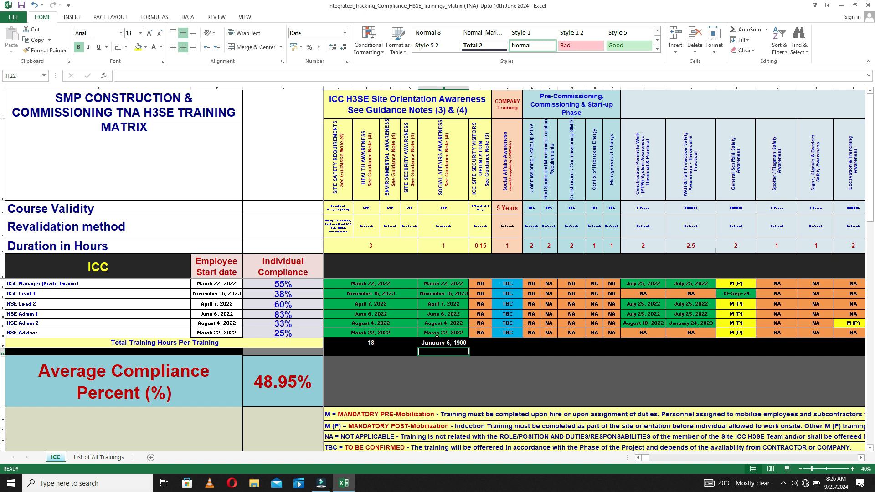
Change the format of the H13 total from Date to Number
click(438, 340)
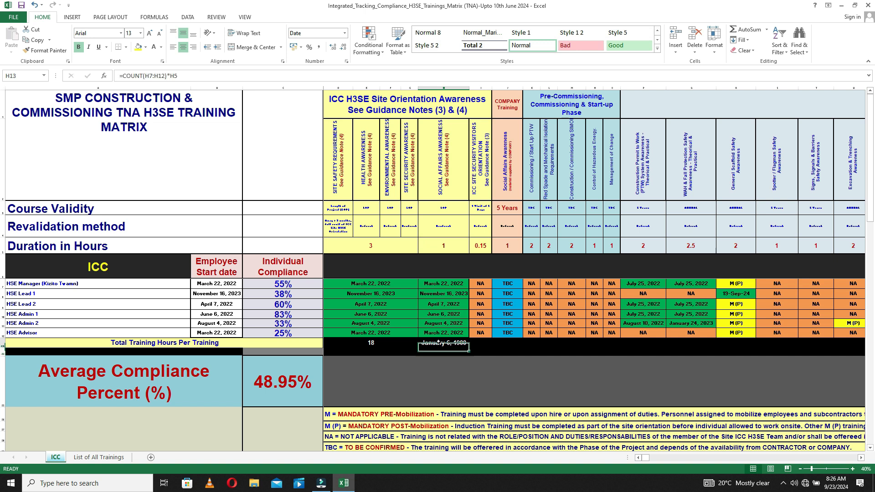
click(345, 33)
click(319, 66)
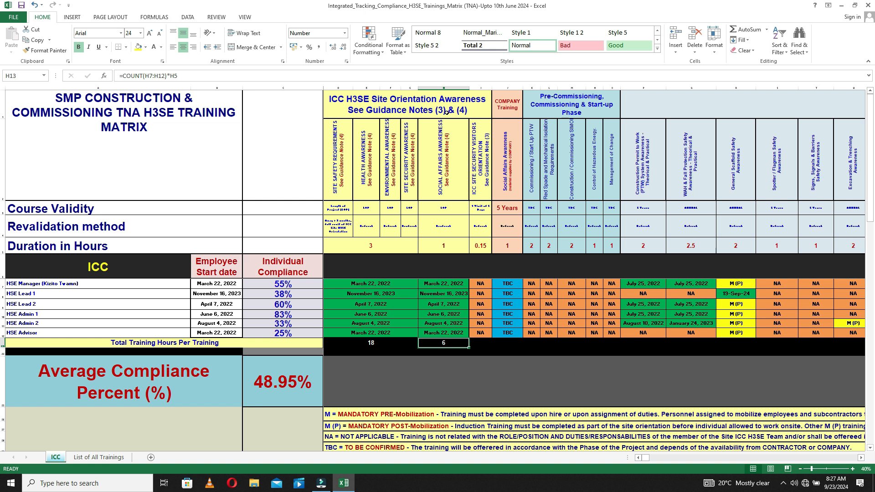
Fill the H13 formula across row 13 through the last 3rd Party External Certified Trainings column
drag(468, 351, 831, 335)
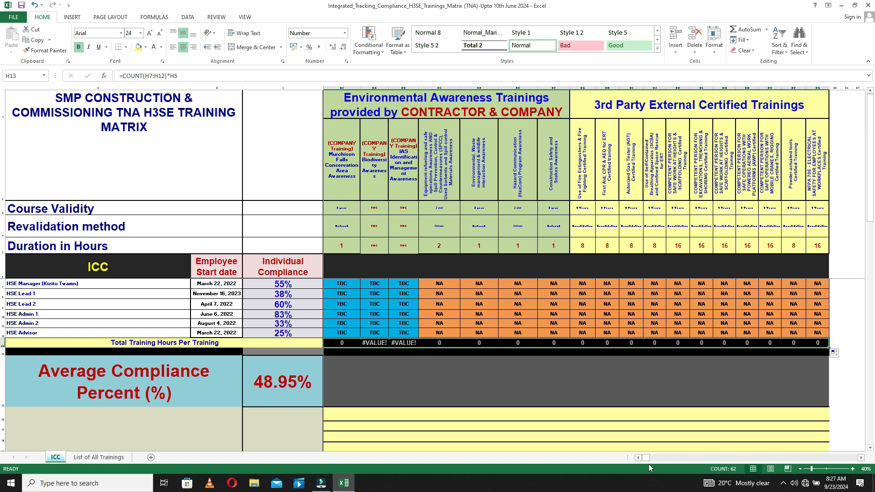
drag(649, 457, 648, 461)
click(767, 356)
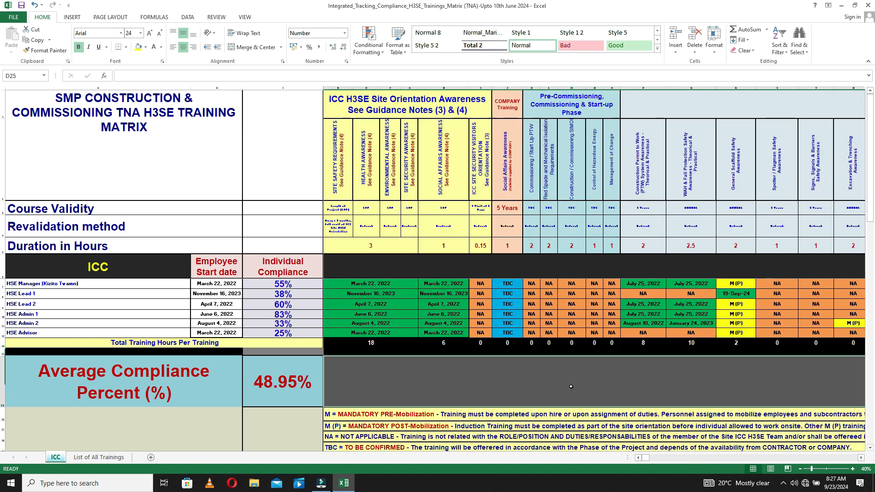
Examine the filled row 13 totals, especially BA13 and BB13 under the company trainings, along with their duration cells in row 5
click(777, 342)
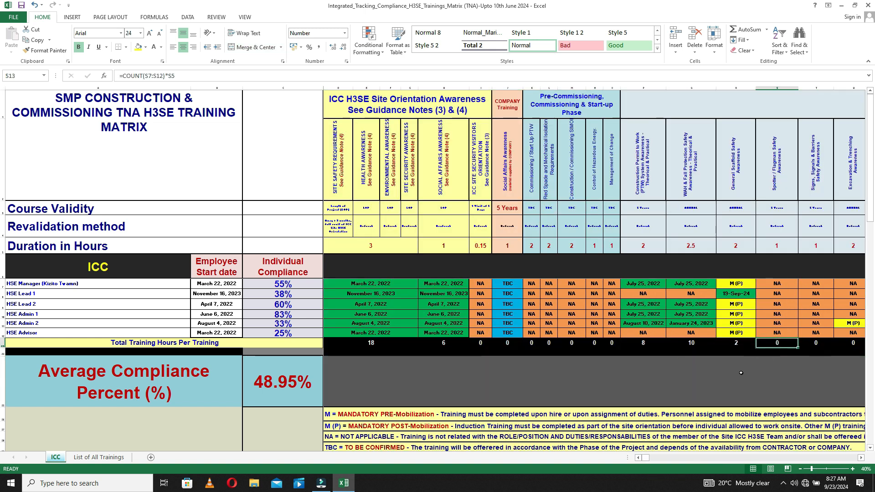
click(860, 460)
drag(860, 460, 860, 461)
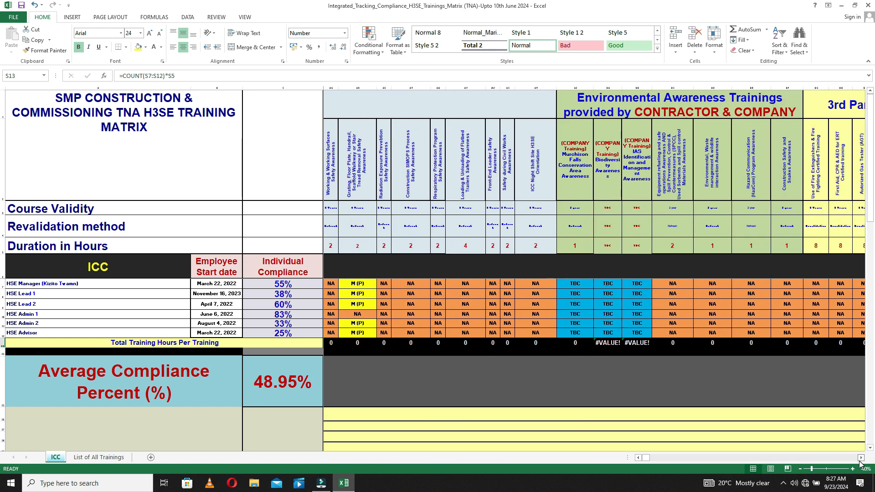
click(645, 343)
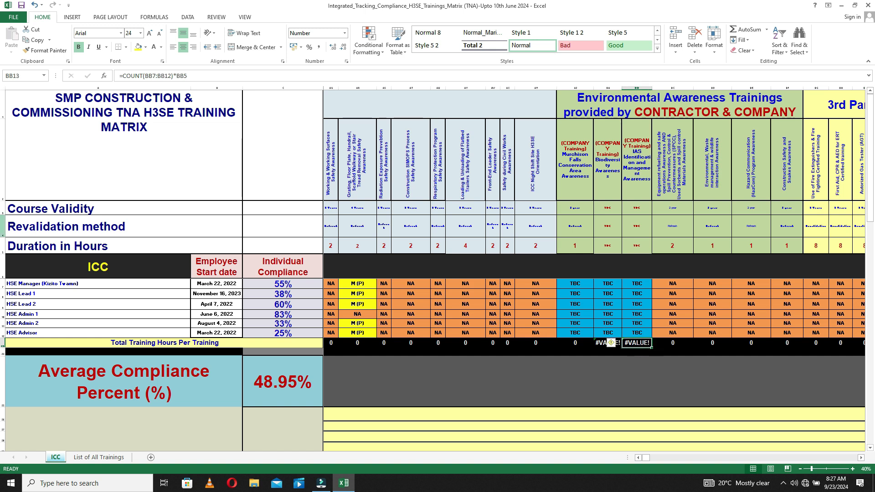
click(3, 246)
click(611, 246)
key(Right)
click(603, 343)
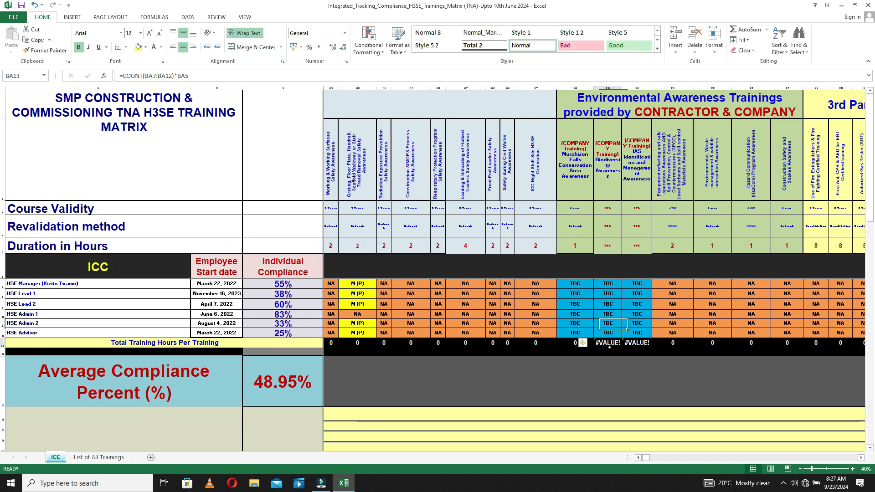
Wrap the H13 total in an error check so it reads =ISERROR(COUNT(H7:H12)*H5)
click(635, 343)
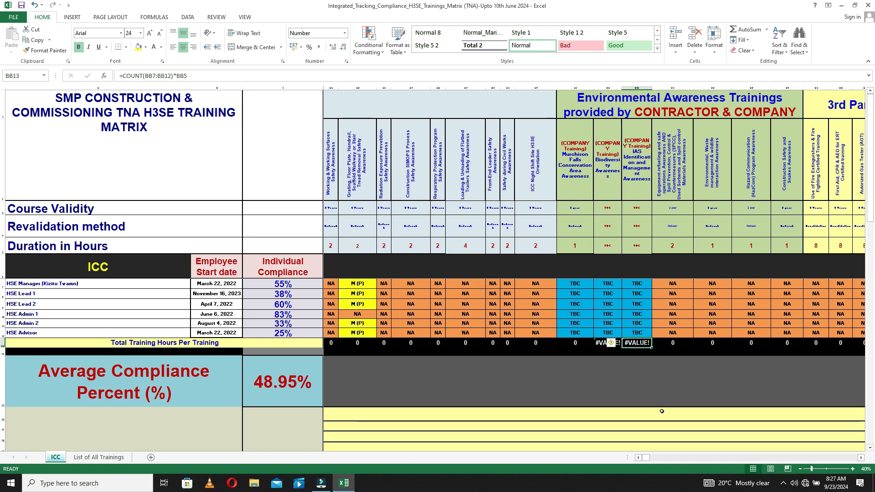
drag(649, 457, 642, 457)
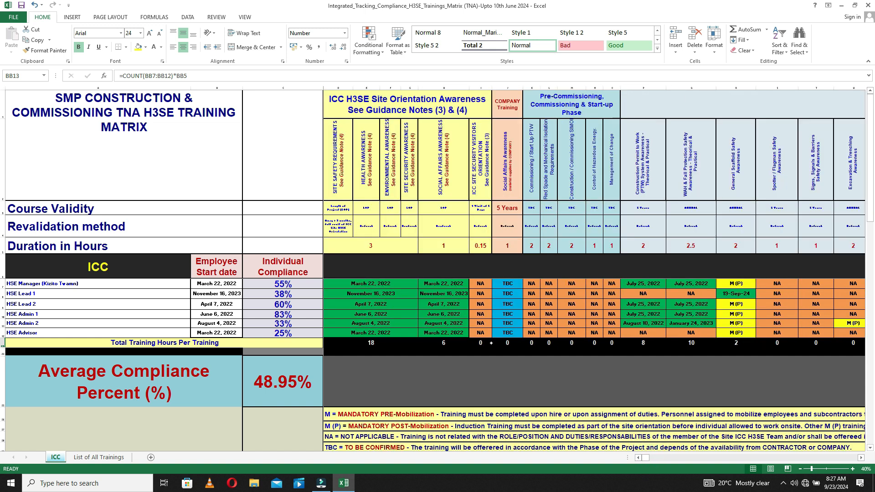
click(460, 339)
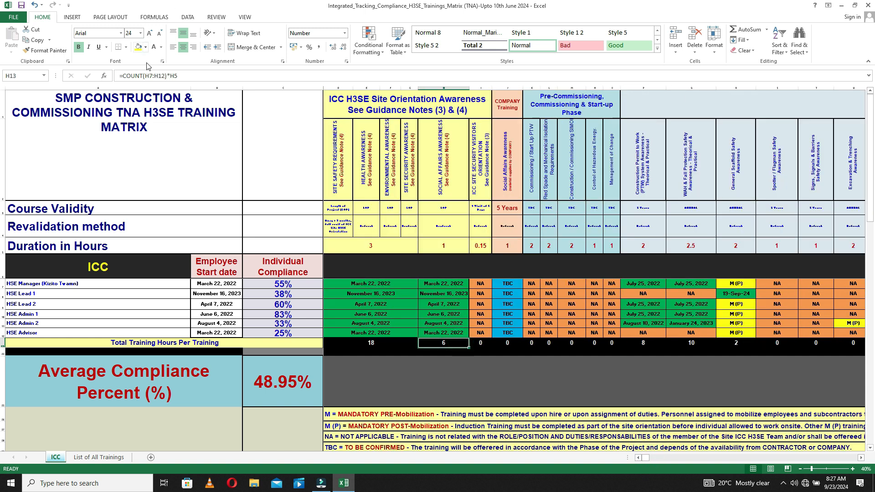
click(123, 76)
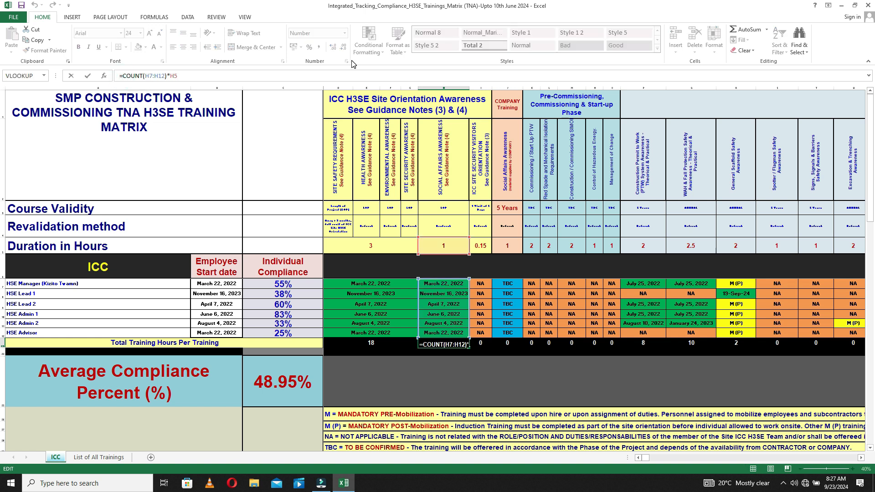
text(ise)
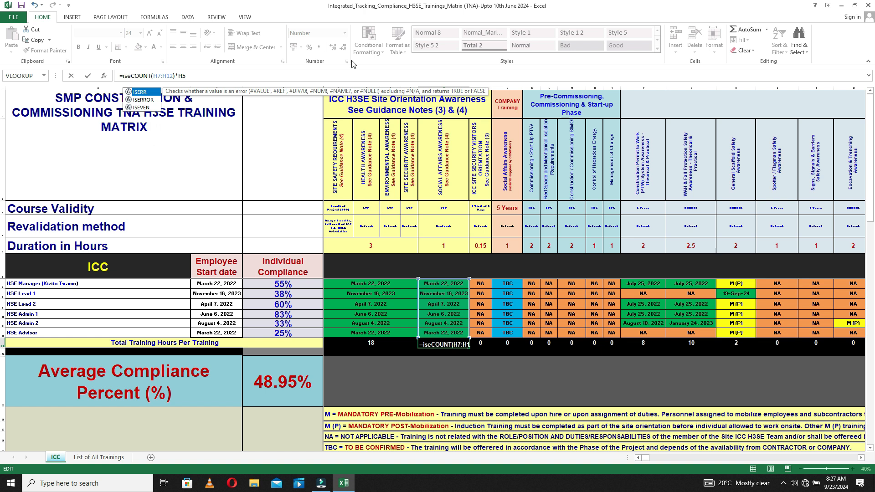
click(147, 100)
double_click(147, 100)
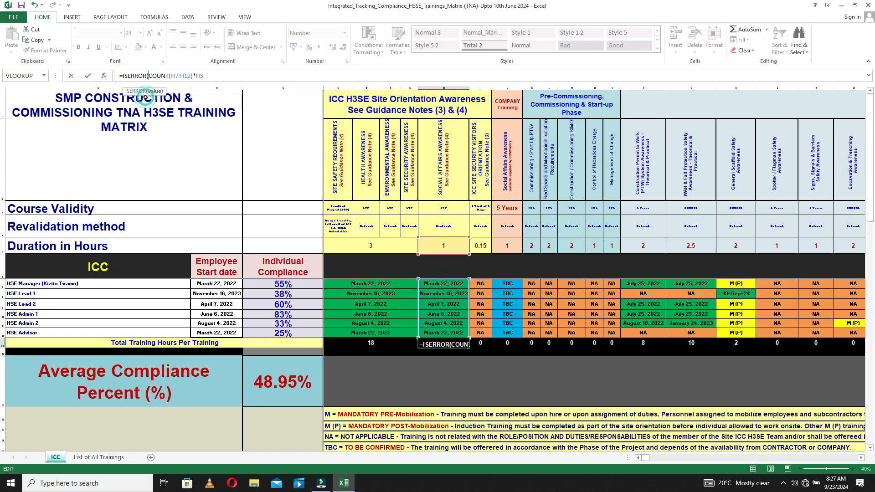
click(224, 75)
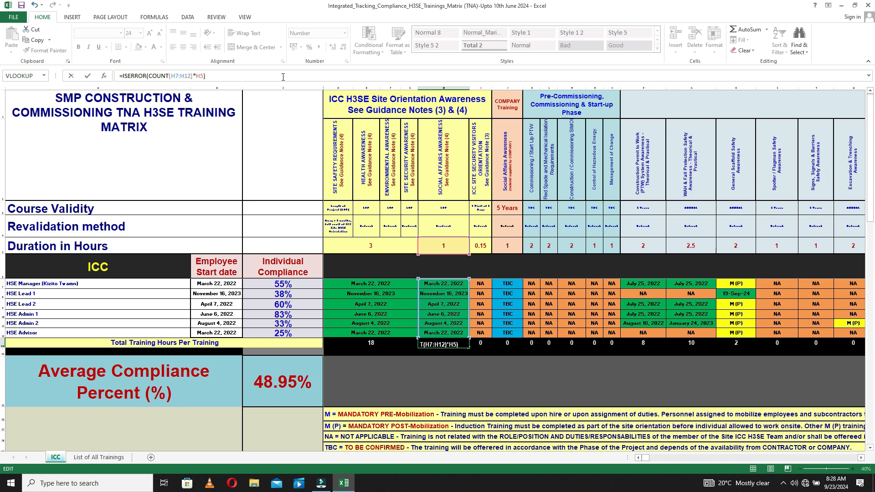
key(Return)
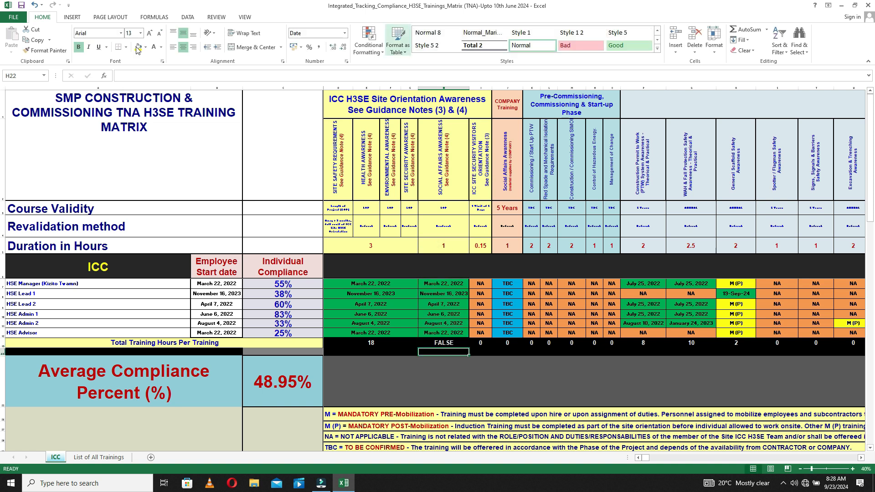
Extend the H13 formula to =IF(ISERROR(COUNT(H7:H12)*H5),"",COUNT(H7:H12)*H5) so errors return a blank
click(457, 344)
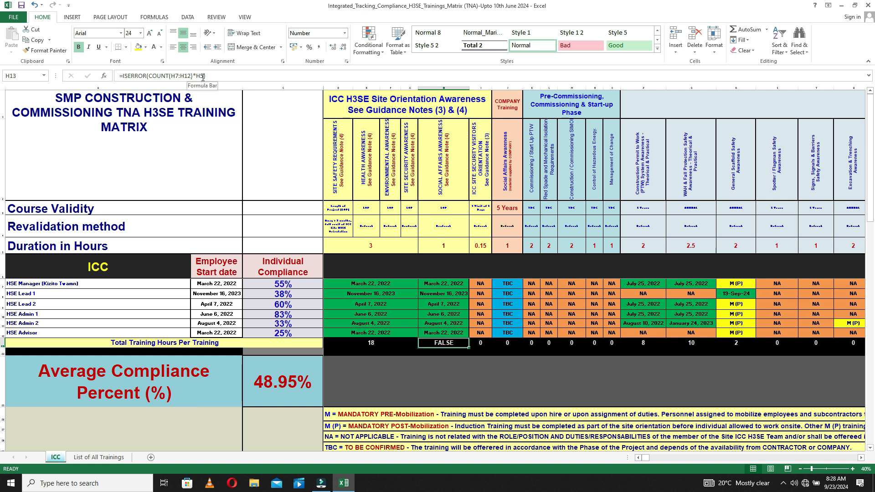
click(201, 75)
click(152, 75)
right_click(151, 76)
click(131, 75)
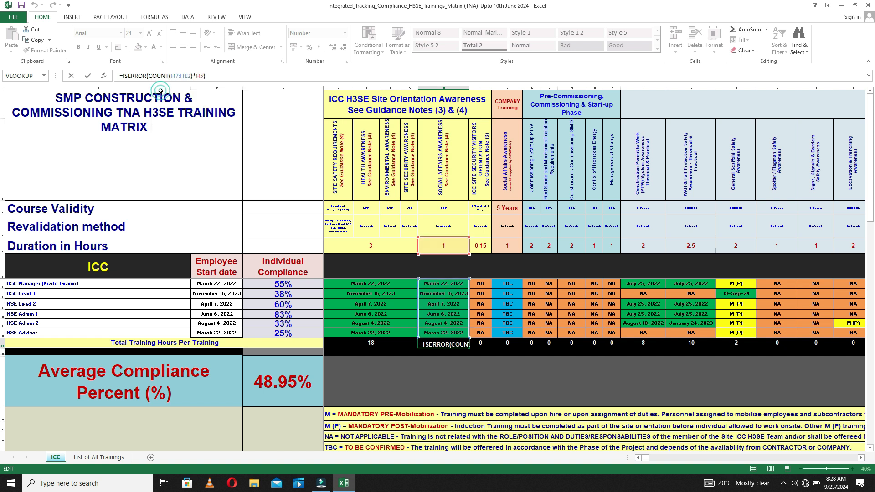
click(123, 75)
text(if)
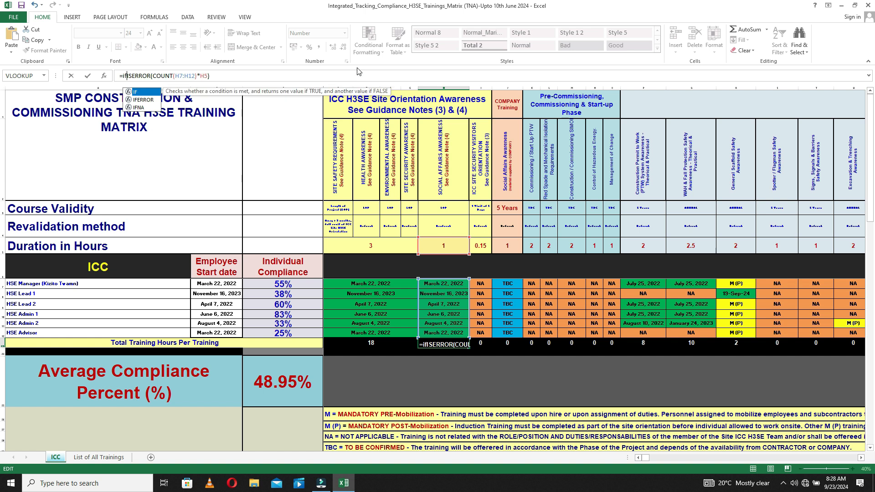
text(()
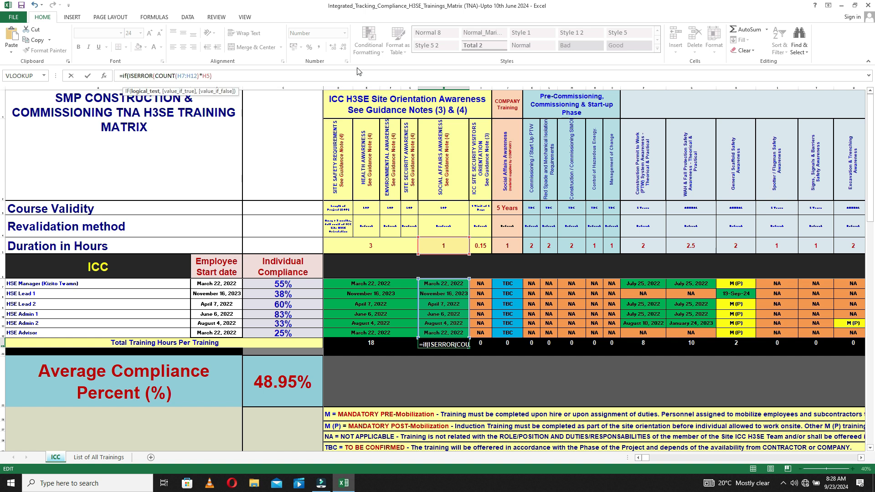
click(240, 75)
text(,"",)
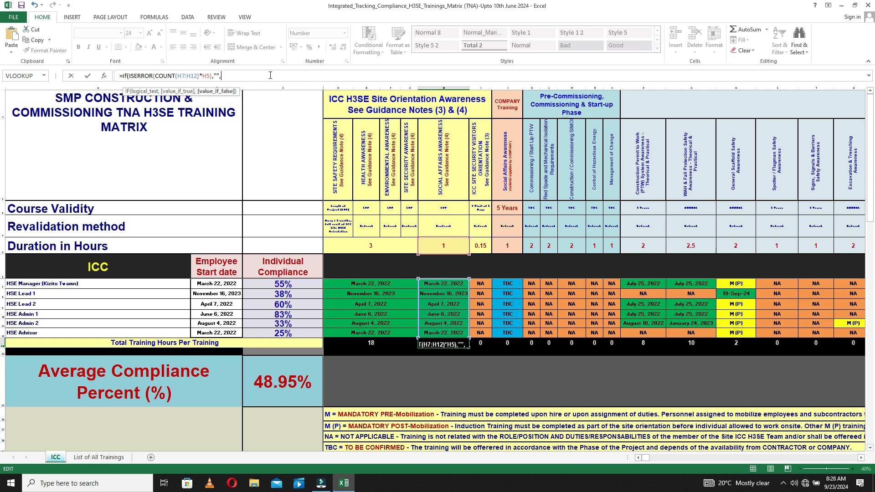
text(COUNT(H7:H12)*H5)
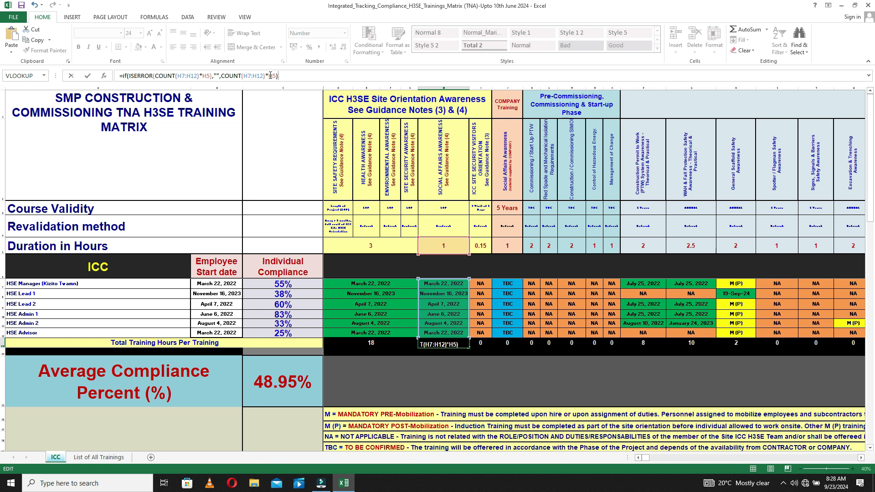
key(Return)
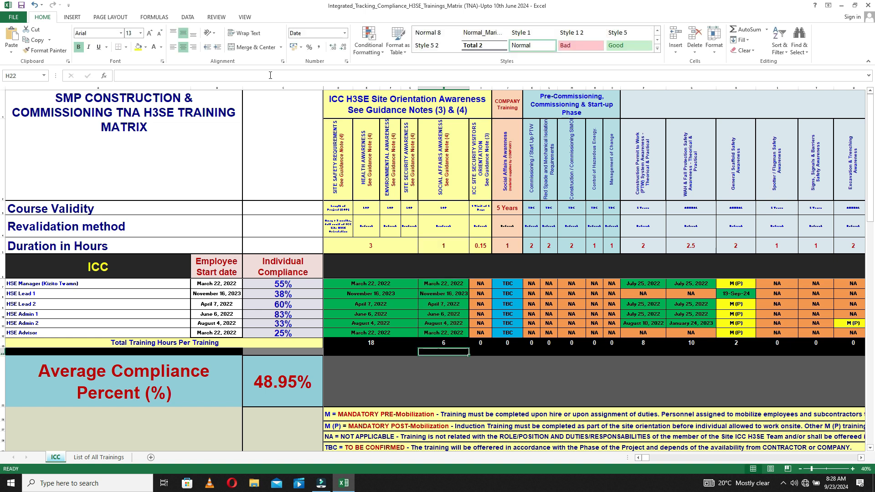
Fill the error-proof H13 formula across row 13 through the last 3rd Party External Certified Trainings column
click(459, 342)
drag(468, 348, 833, 345)
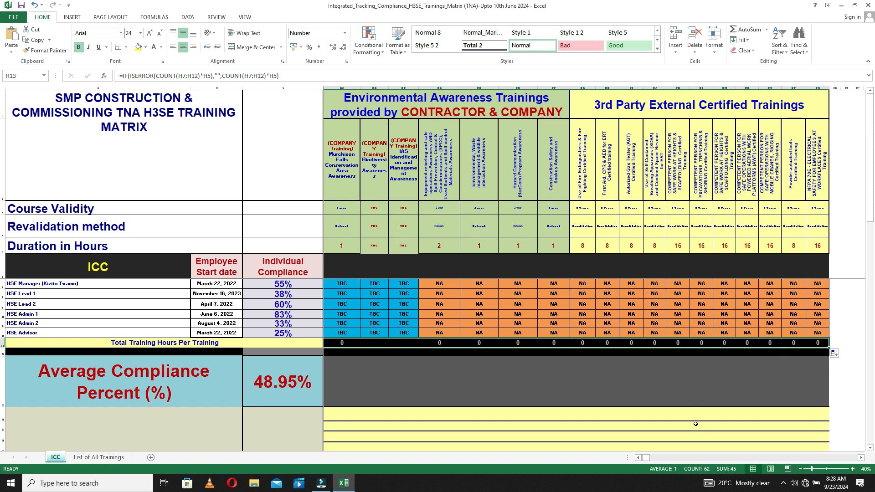
Check the refilled totals in BA13 and BB13 under the company trainings with TBC durations
click(639, 458)
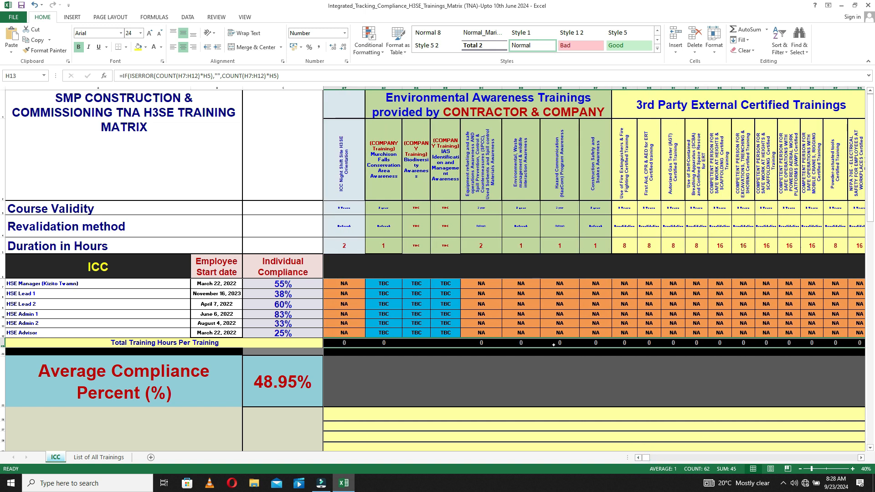
click(416, 343)
click(445, 344)
click(417, 344)
click(444, 344)
click(426, 345)
click(444, 344)
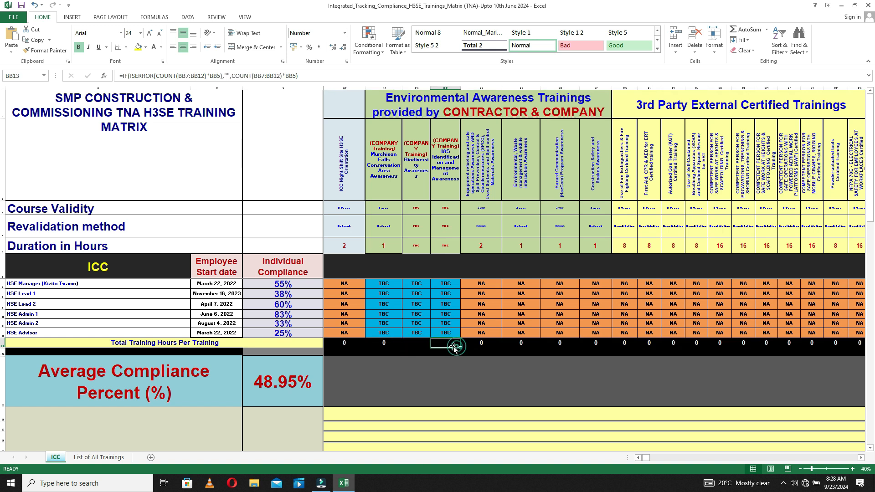
click(427, 350)
click(423, 345)
key(Right)
Set the Biodiversity Awareness duration in BA5 to 2 and check the total in BA13
click(417, 247)
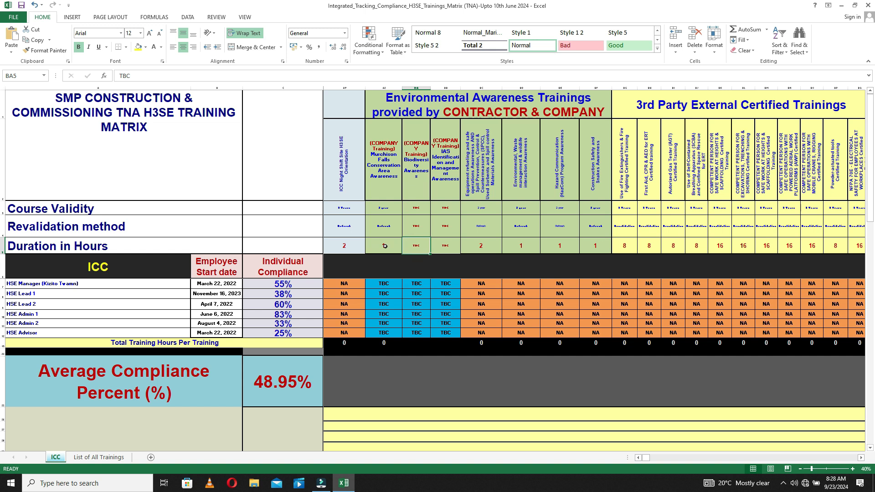
text(2)
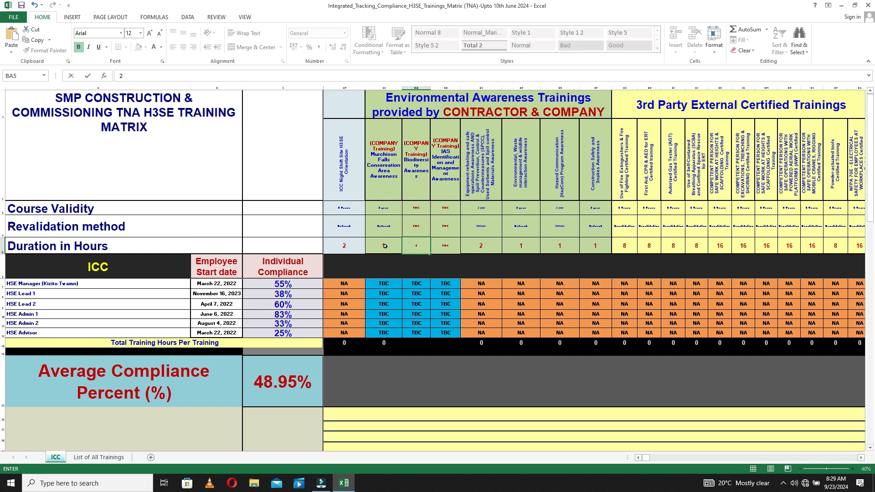
click(495, 292)
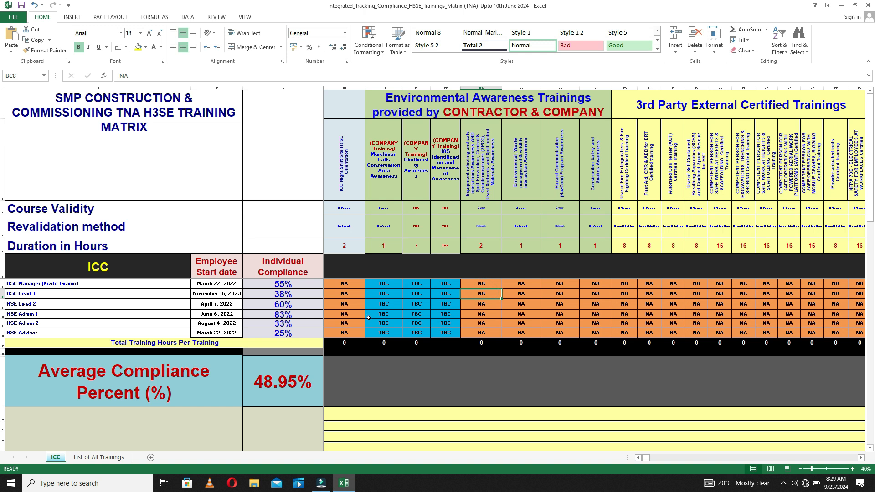
click(414, 345)
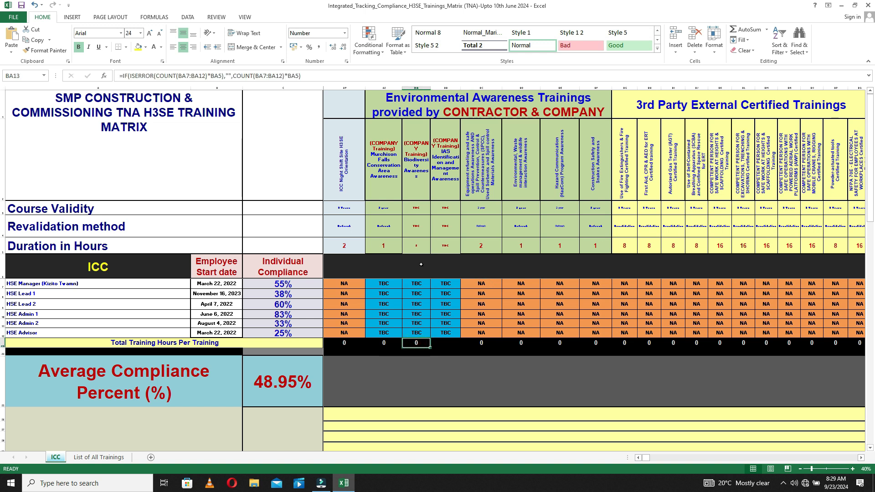
Restore the Biodiversity Awareness duration in BA5 to TBC
click(415, 246)
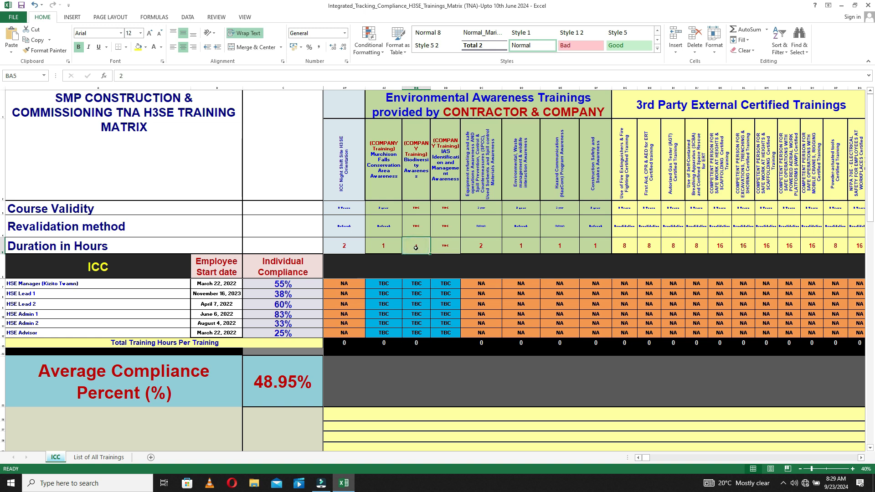
text(TBC)
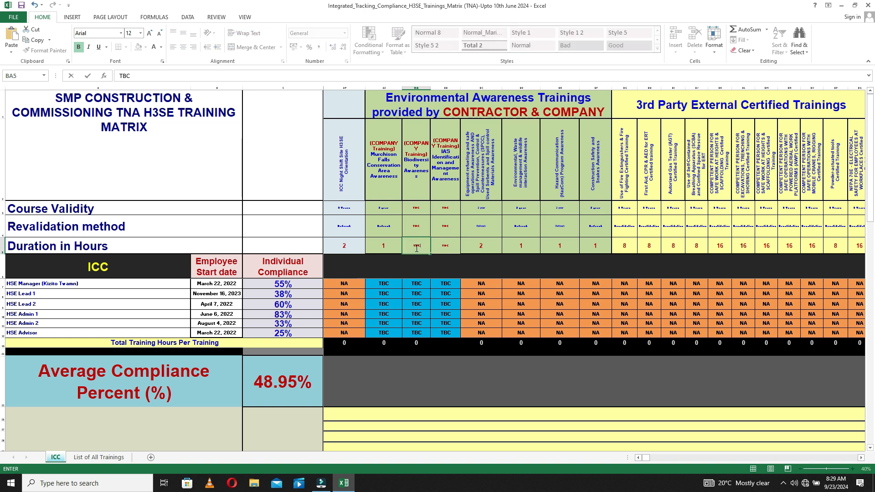
key(Return)
click(414, 363)
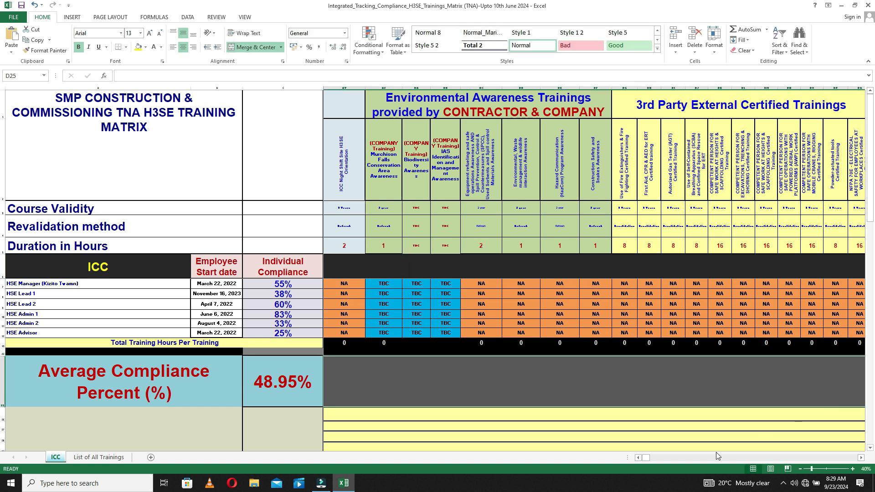
Review the row 13 totals of the first training columns, including D13 under the site orientation trainings
click(646, 462)
drag(646, 460, 643, 459)
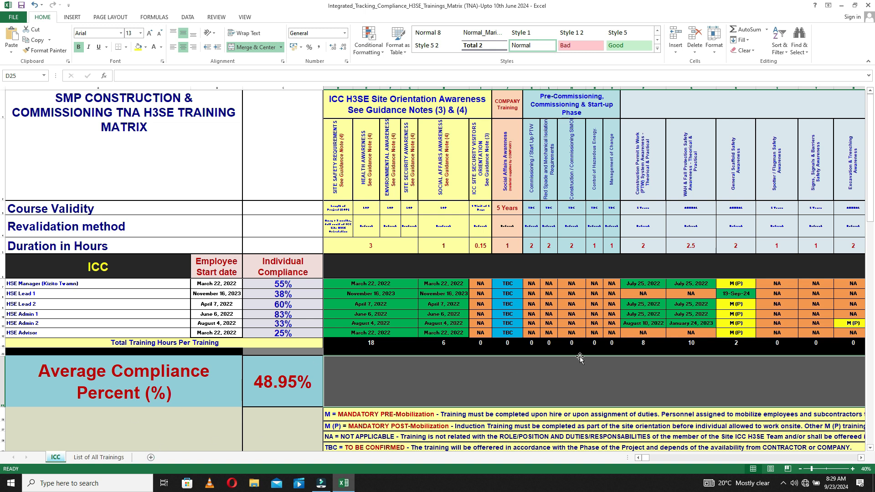
scroll(579, 358, down, 1)
scroll(580, 358, up, 1)
click(649, 86)
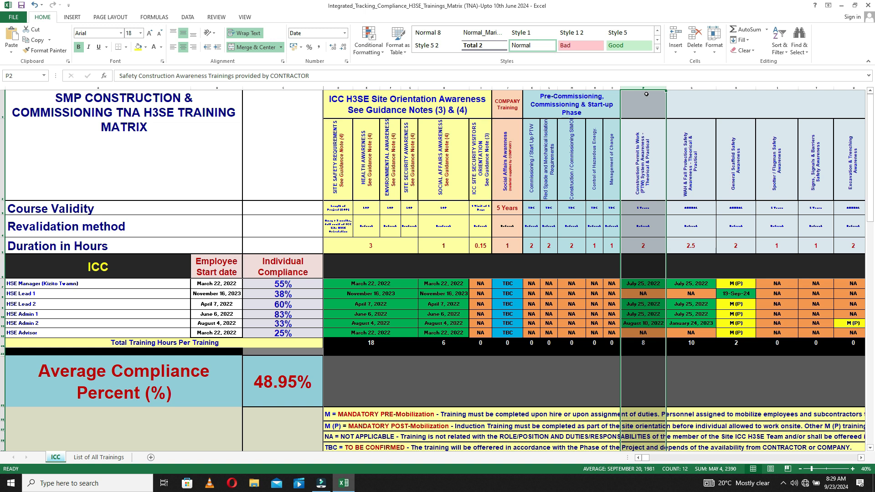
click(414, 384)
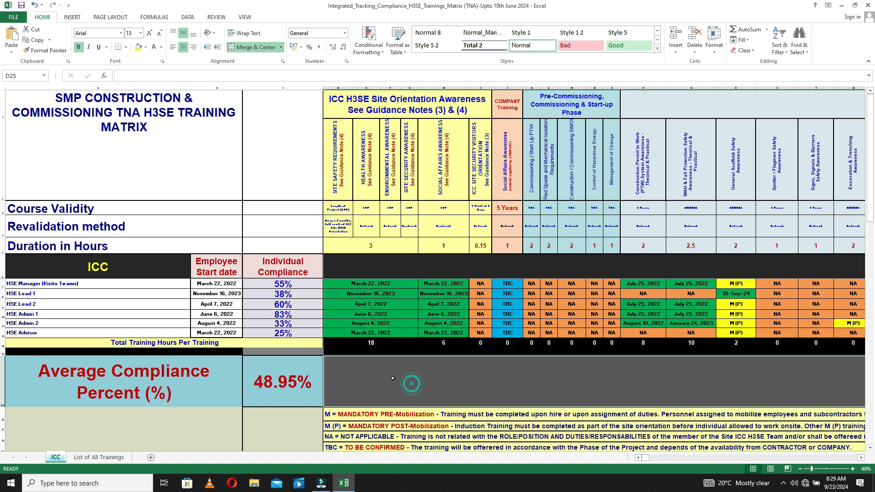
click(369, 343)
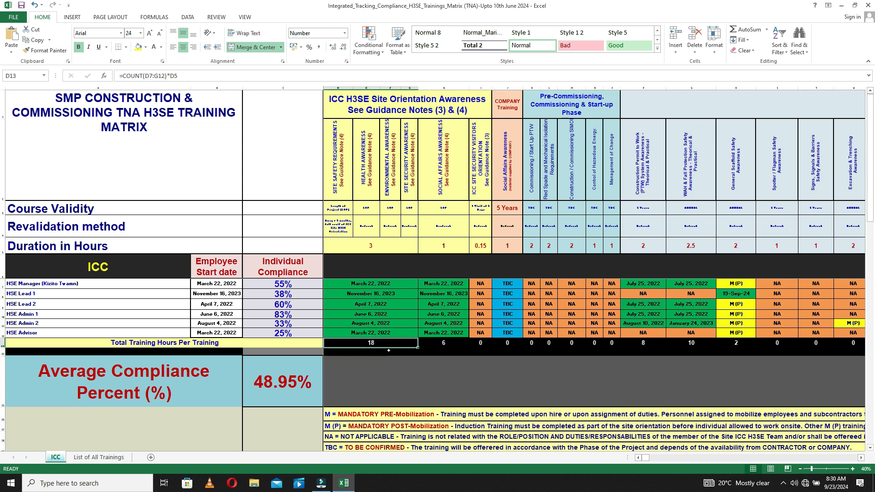